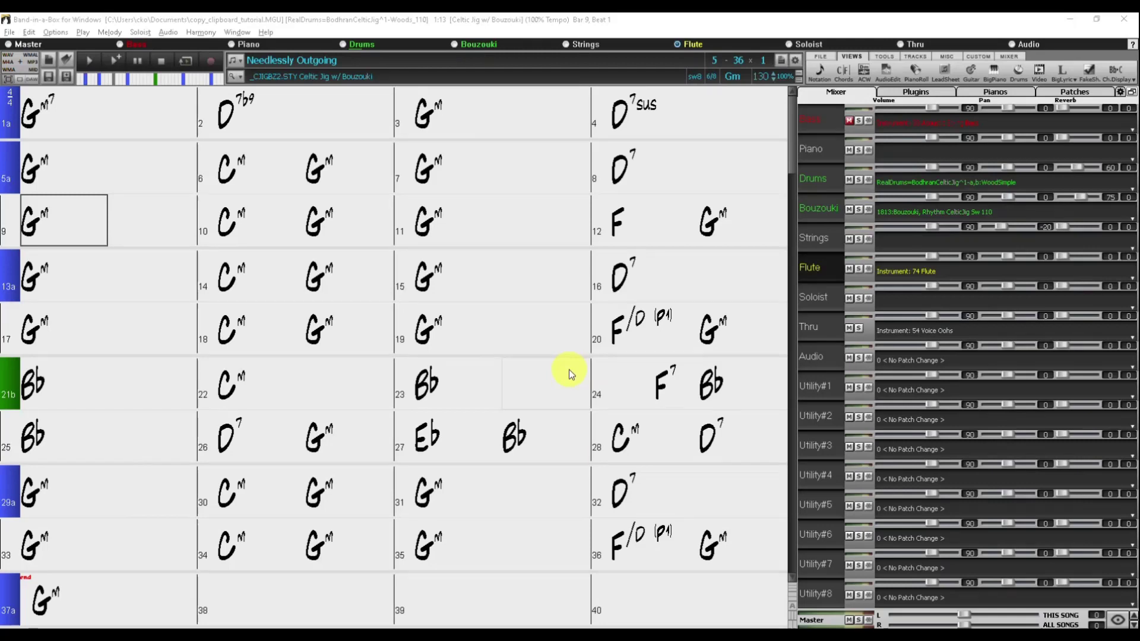
# Move the chord cursor to bar 2 beat 4, then back to bar 9 beat 1
pyautogui.press('Up')
pyautogui.press('Up')
pyautogui.press('Right')
pyautogui.press('Right')
pyautogui.press('Right')
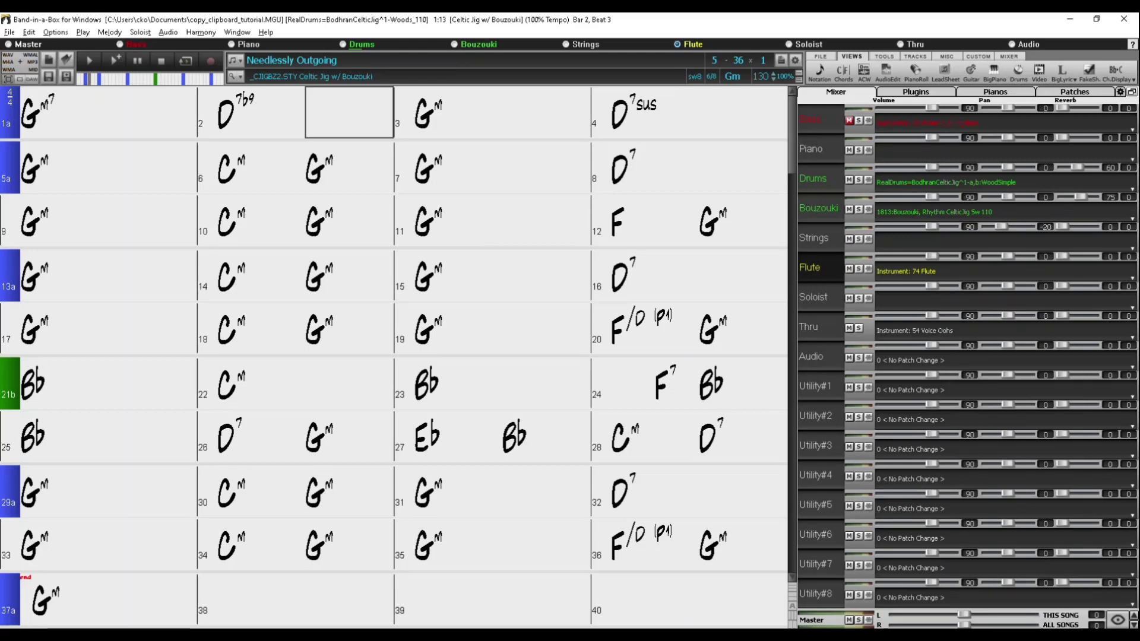
pyautogui.press('Down')
pyautogui.press('Down')
pyautogui.press('Left')
pyautogui.press('Left')
pyautogui.press('Left')
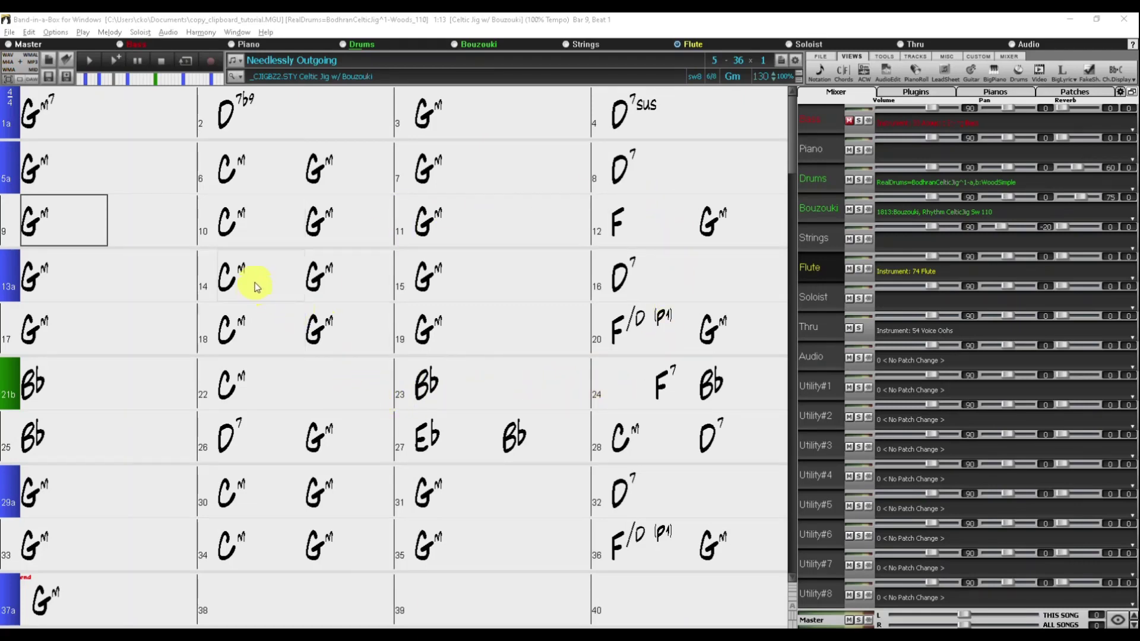
# Open the Song(s) To Text dialog from Edit > Copy Special > Copy Song(s) to Text
pyautogui.click(29, 33)
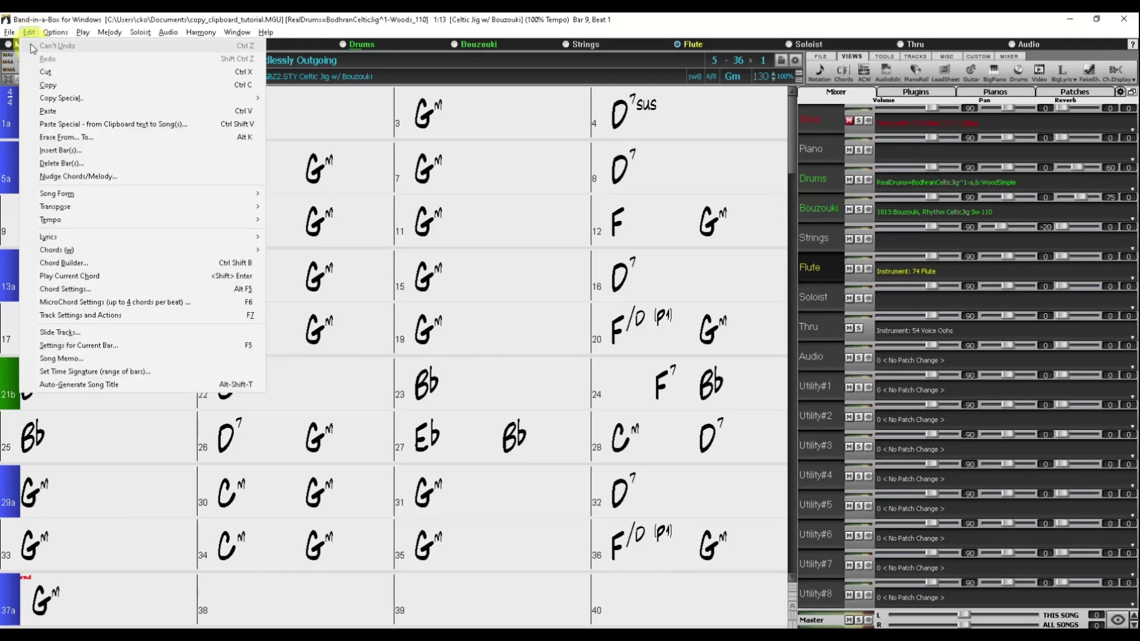
pyautogui.moveTo(60, 102)
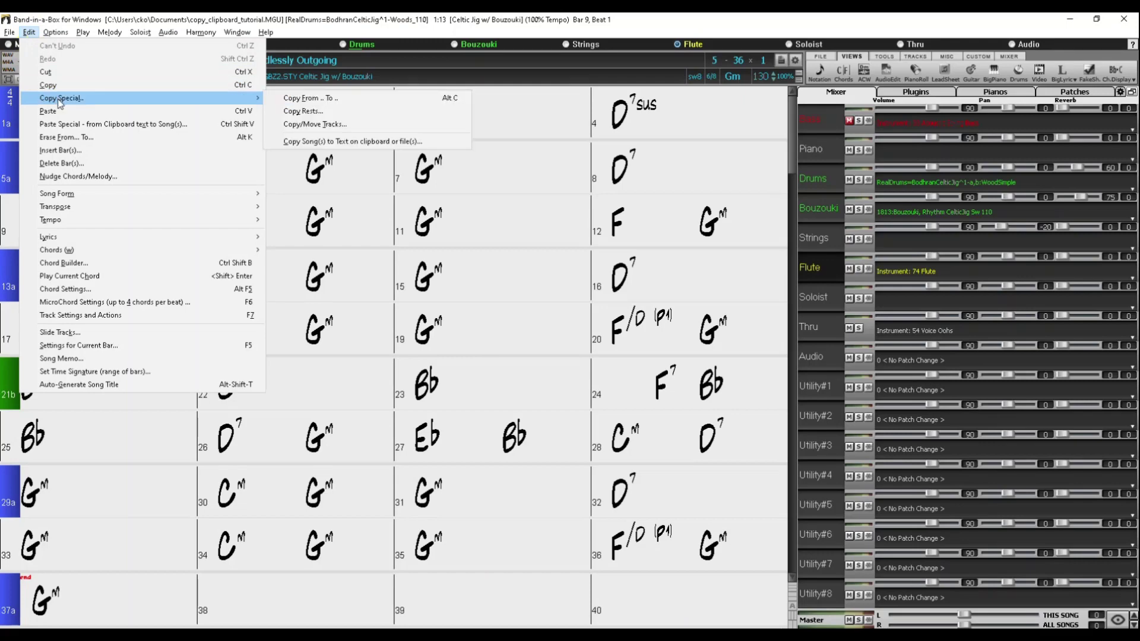
pyautogui.click(368, 142)
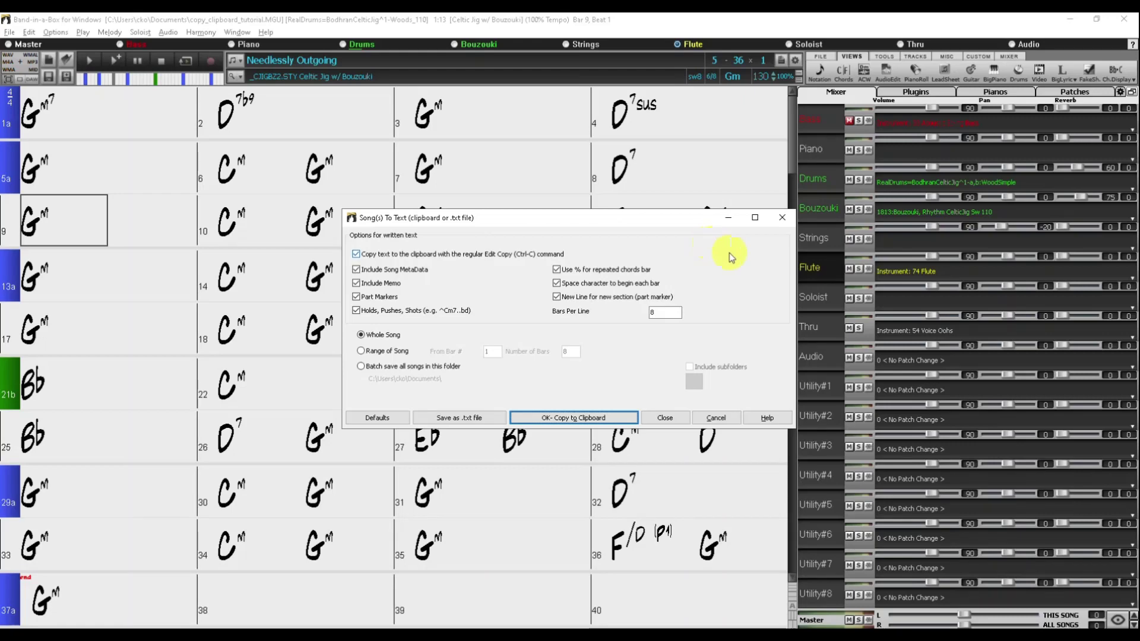
pyautogui.click(369, 353)
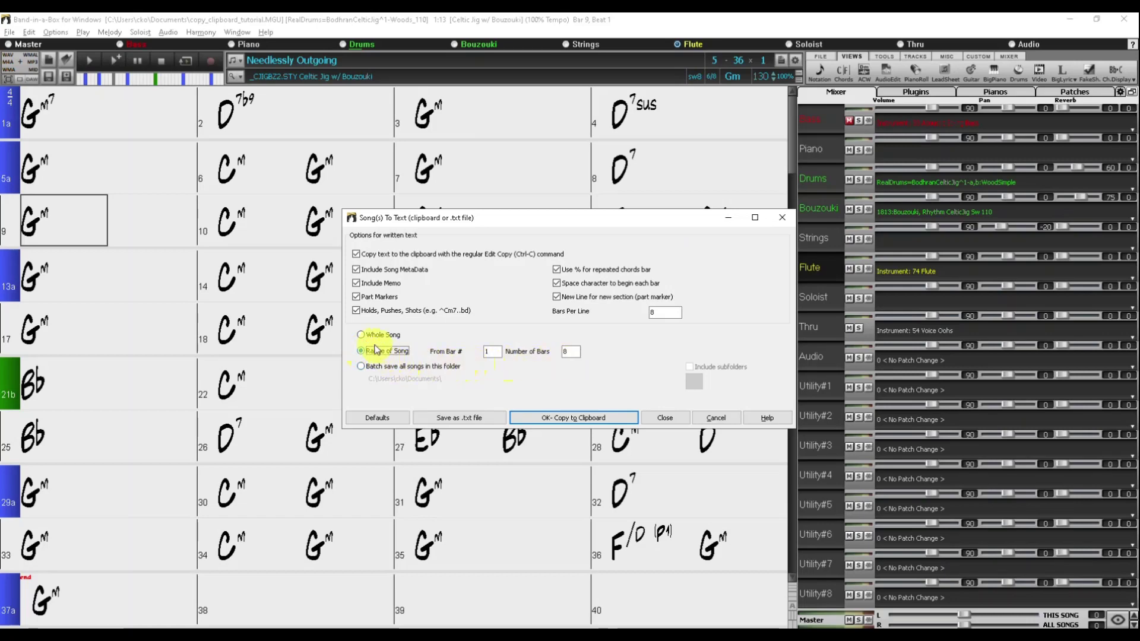
pyautogui.click(367, 334)
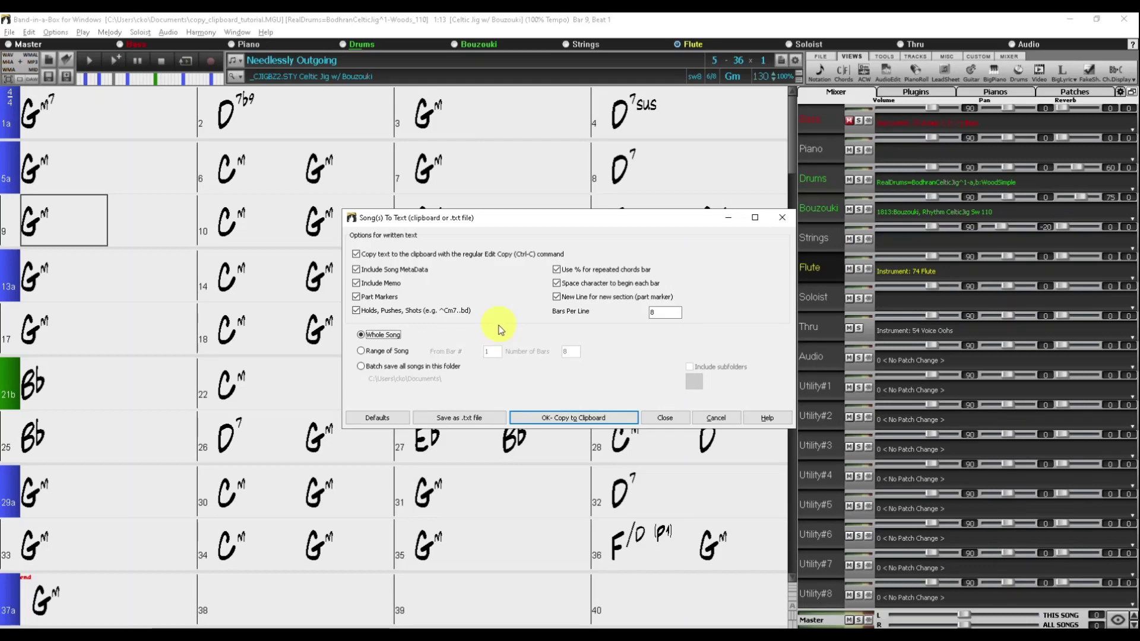
# Save the song as a text file named example_text_song in the Documents folder
pyautogui.click(458, 422)
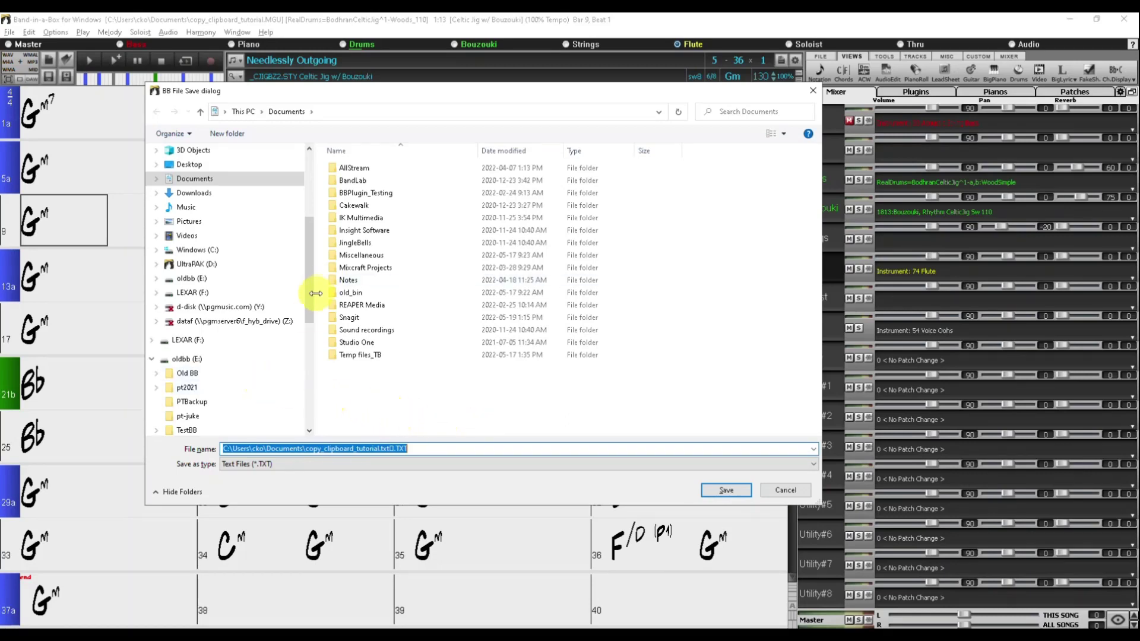
pyautogui.scroll(3, 306, 223)
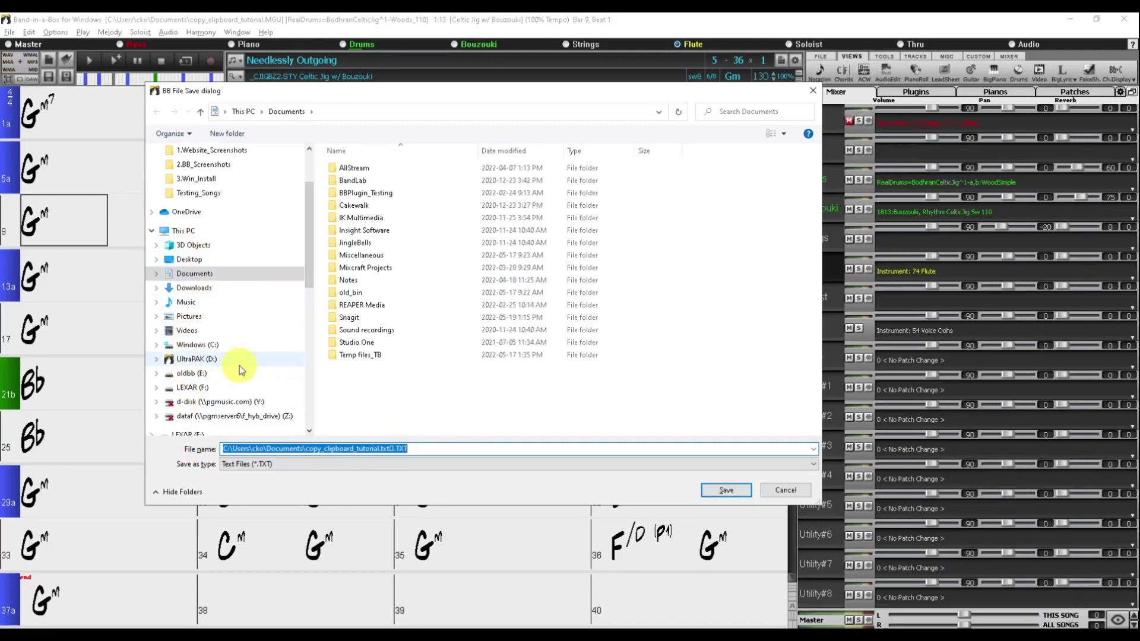
pyautogui.click(200, 276)
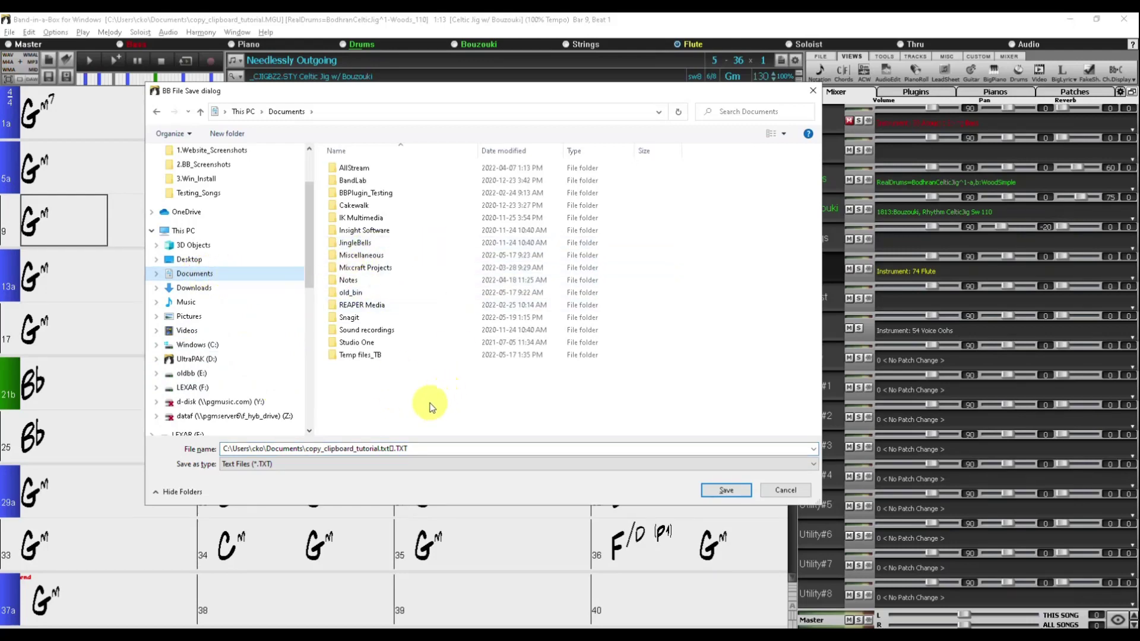
pyautogui.click(439, 449)
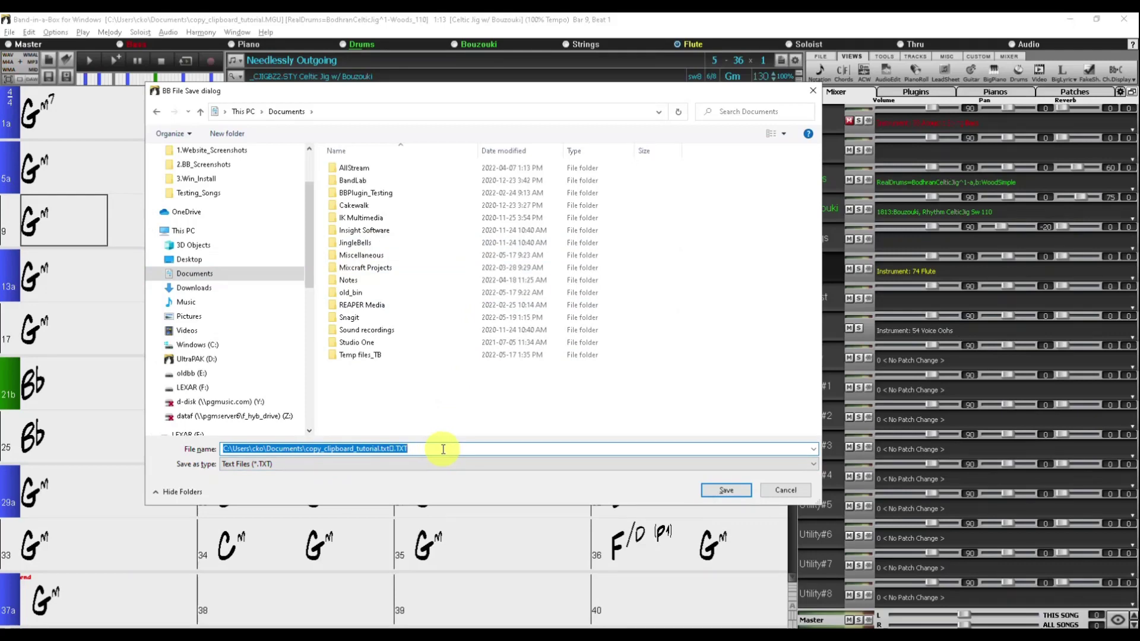
pyautogui.press('BackSpace')
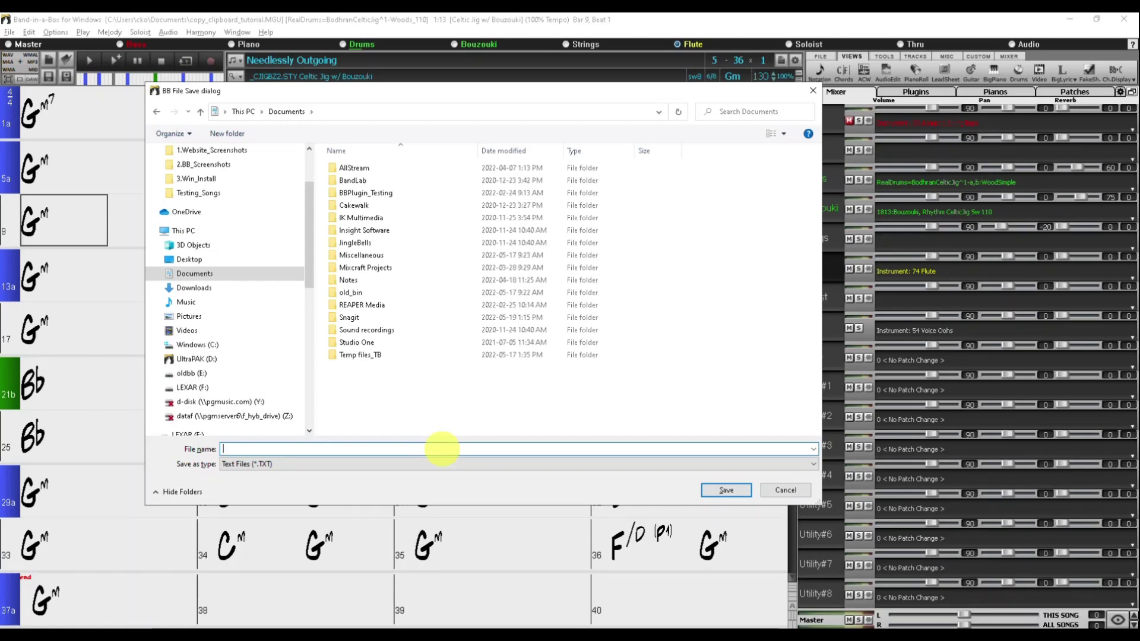
pyautogui.write('example_text_song')
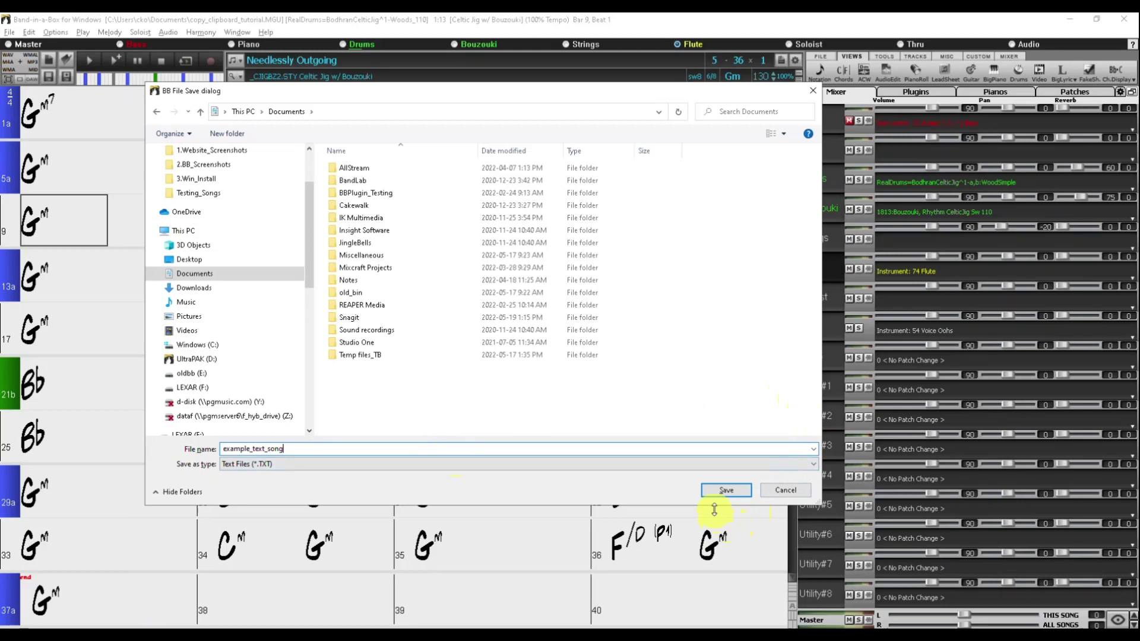
pyautogui.click(726, 490)
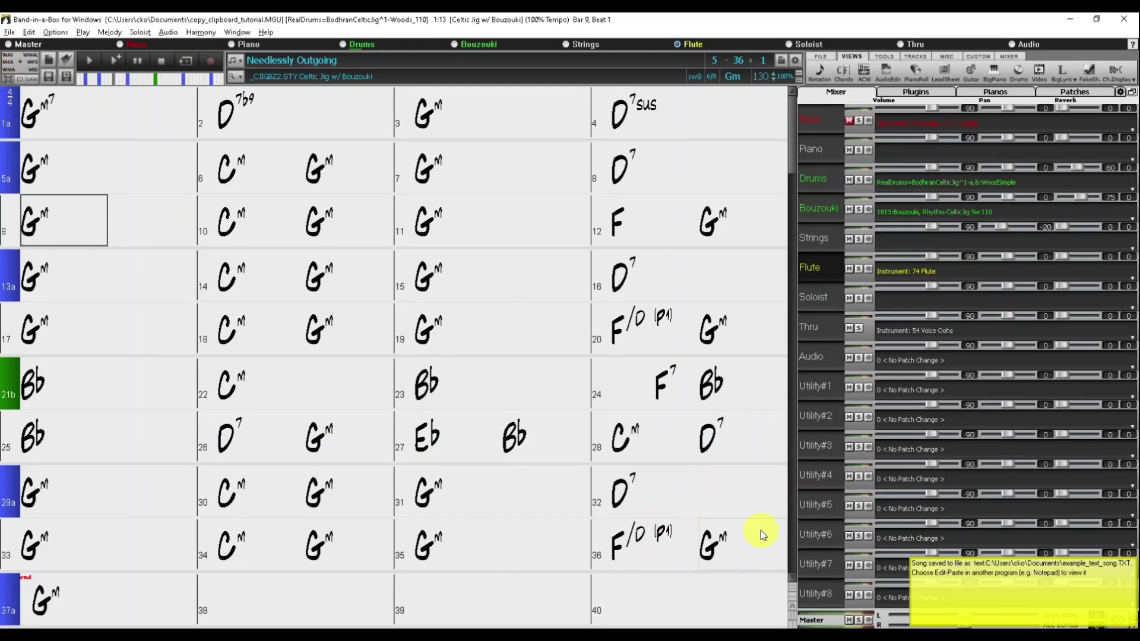
# Open File Explorer and go to the Documents folder showing example_text_song.TXT
pyautogui.press('super+e')
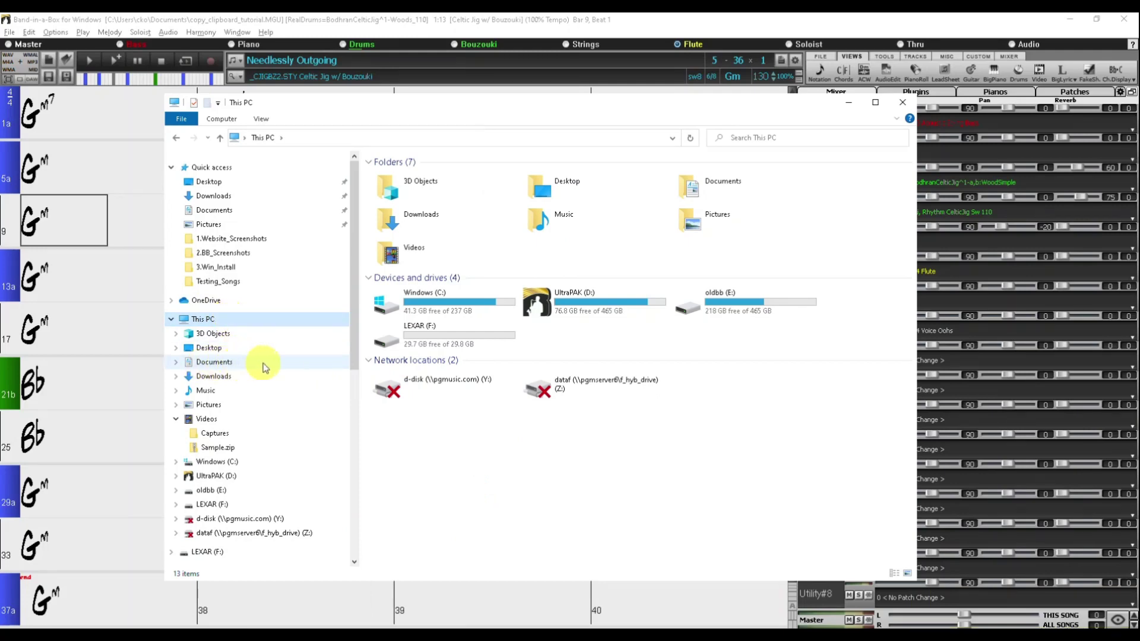
pyautogui.doubleClick(715, 189)
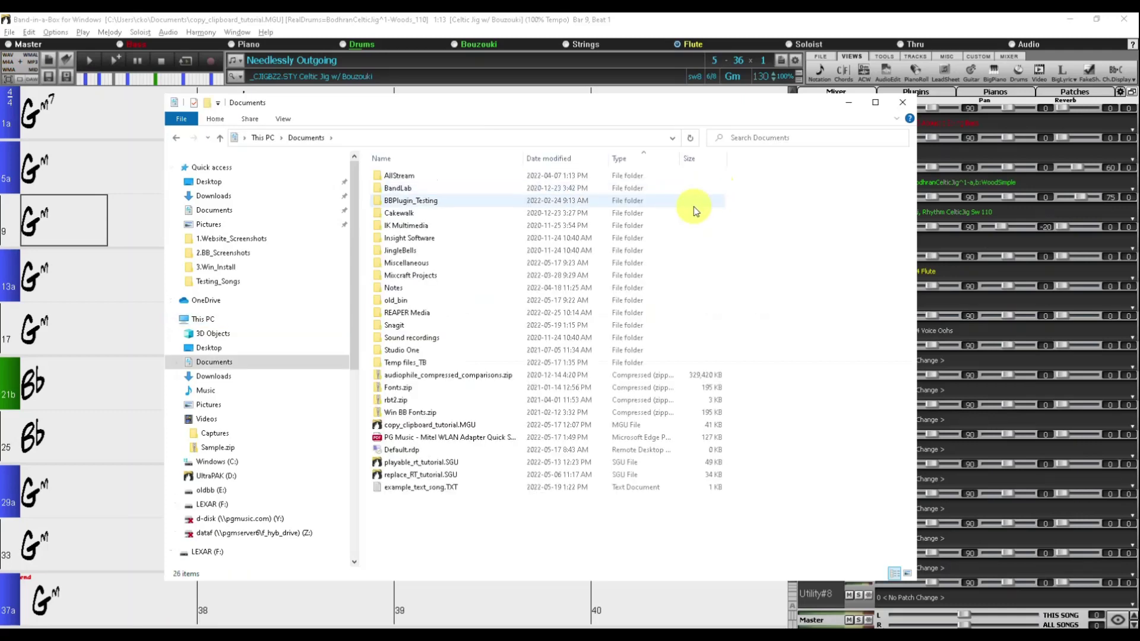
# Review example_text_song.TXT in Notepad, then close Notepad and the Documents window
pyautogui.doubleClick(432, 487)
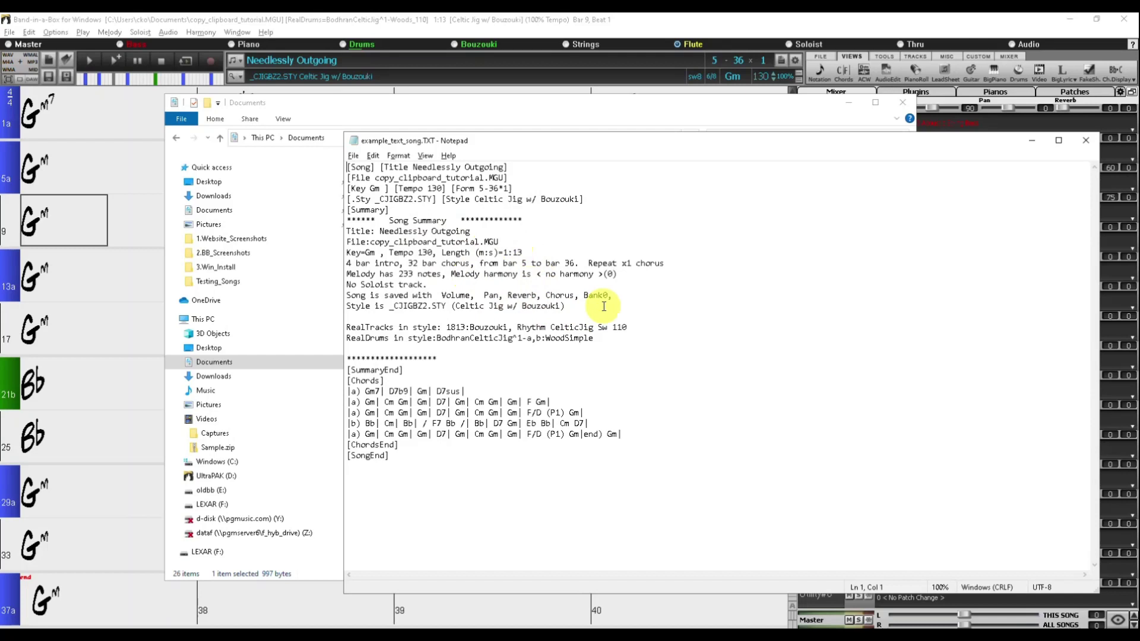
pyautogui.moveTo(349, 370); pyautogui.dragTo(487, 455)
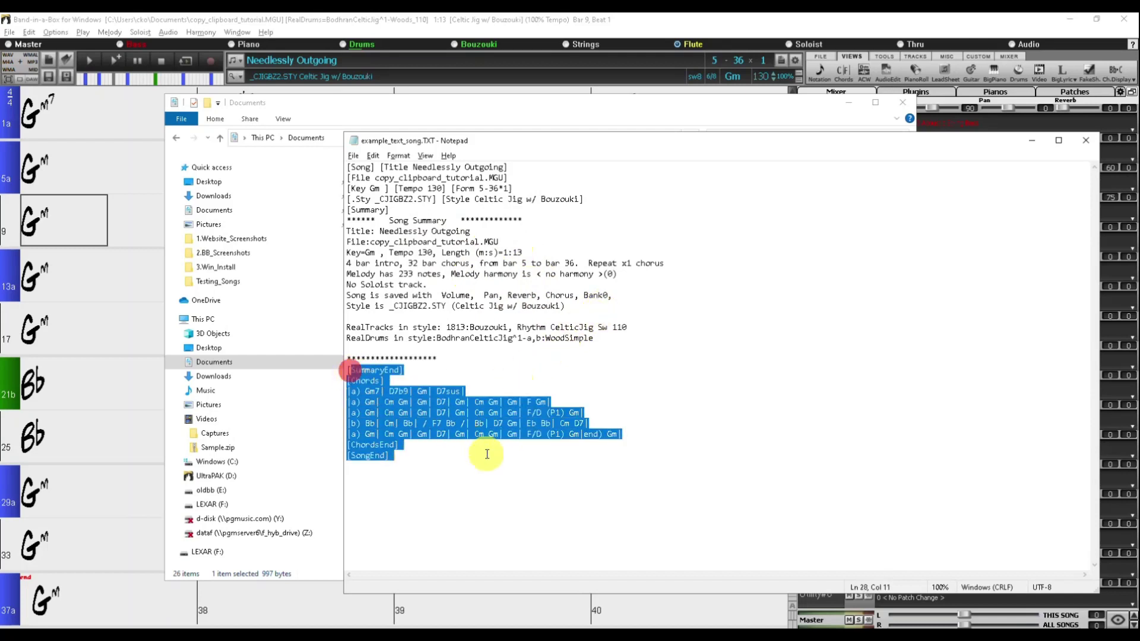
pyautogui.click(653, 438)
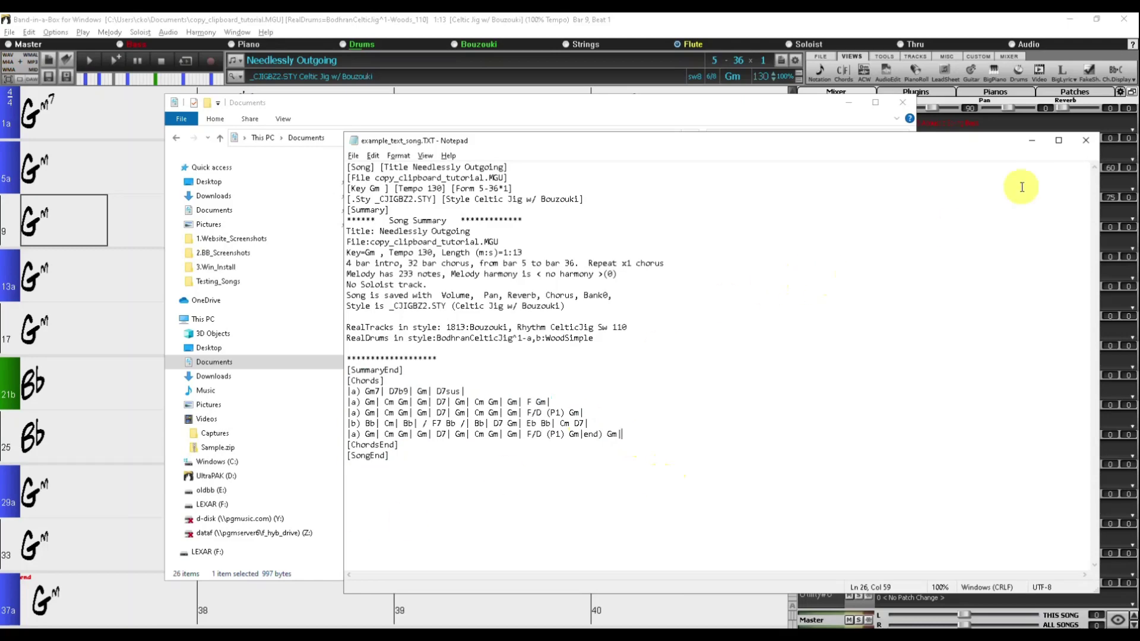
pyautogui.click(1087, 143)
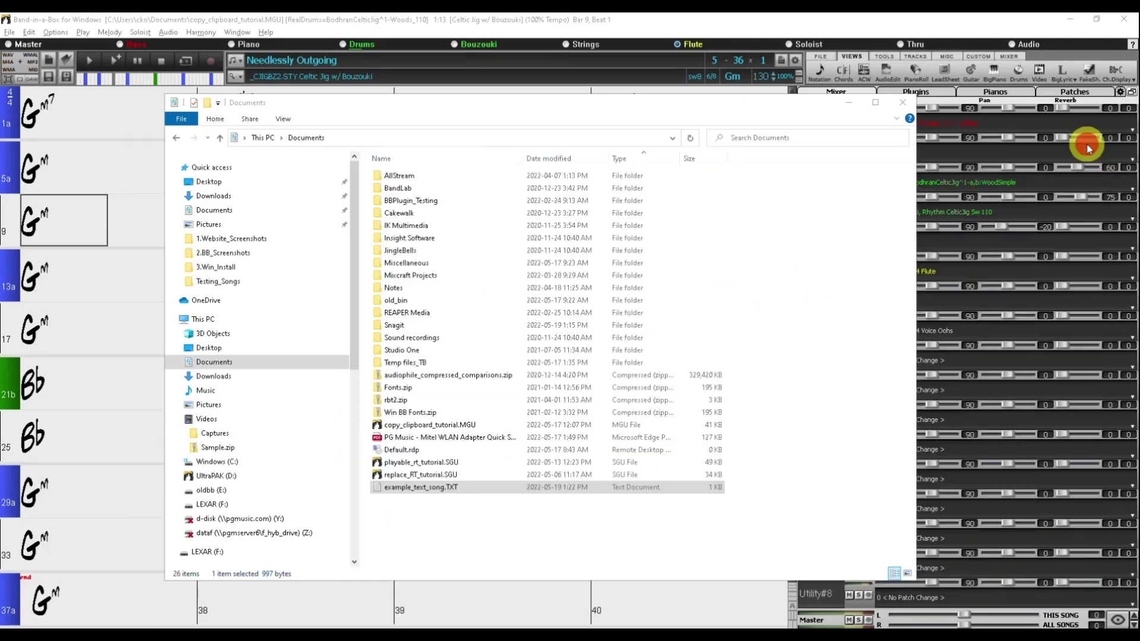
pyautogui.click(904, 105)
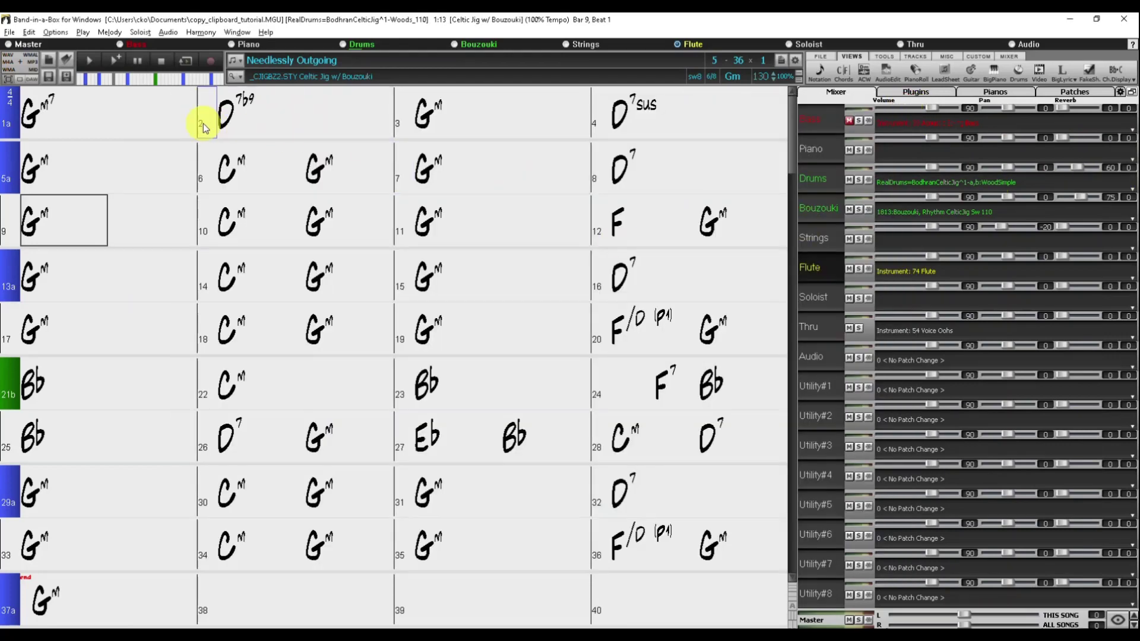
# Copy the whole song as text to the clipboard, keeping MetaData and Memo included
pyautogui.click(29, 33)
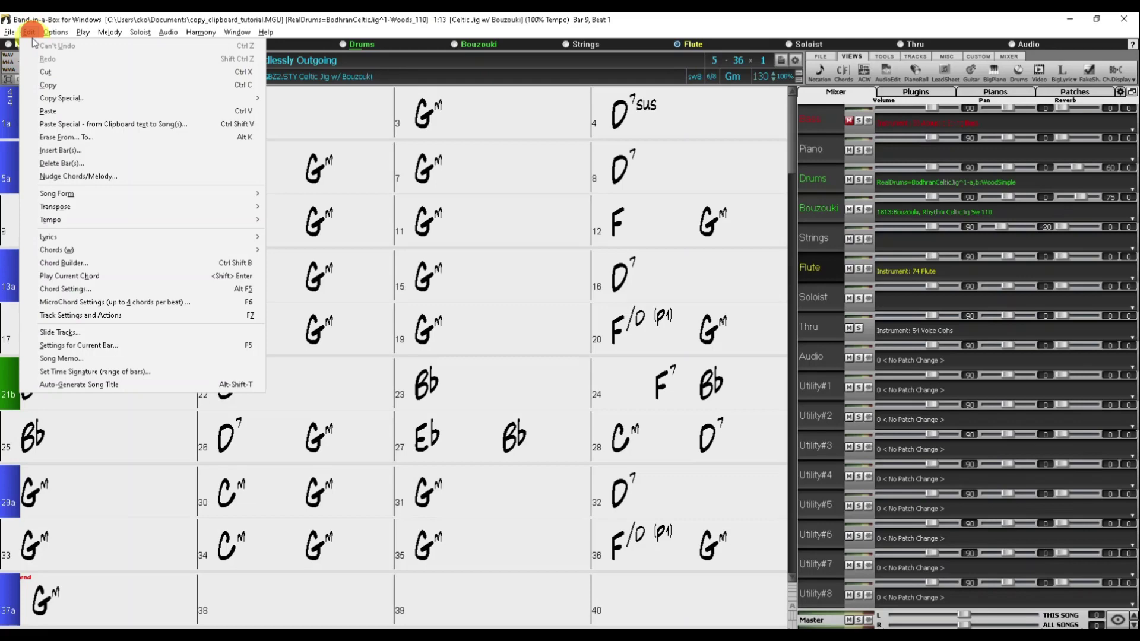
pyautogui.moveTo(208, 99)
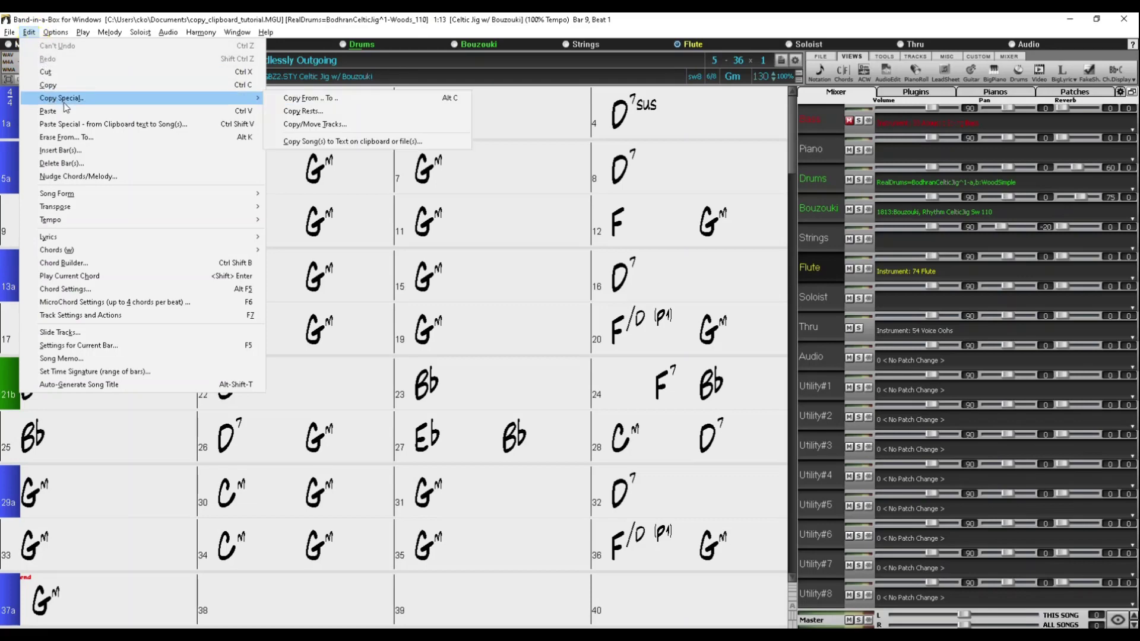
pyautogui.click(346, 144)
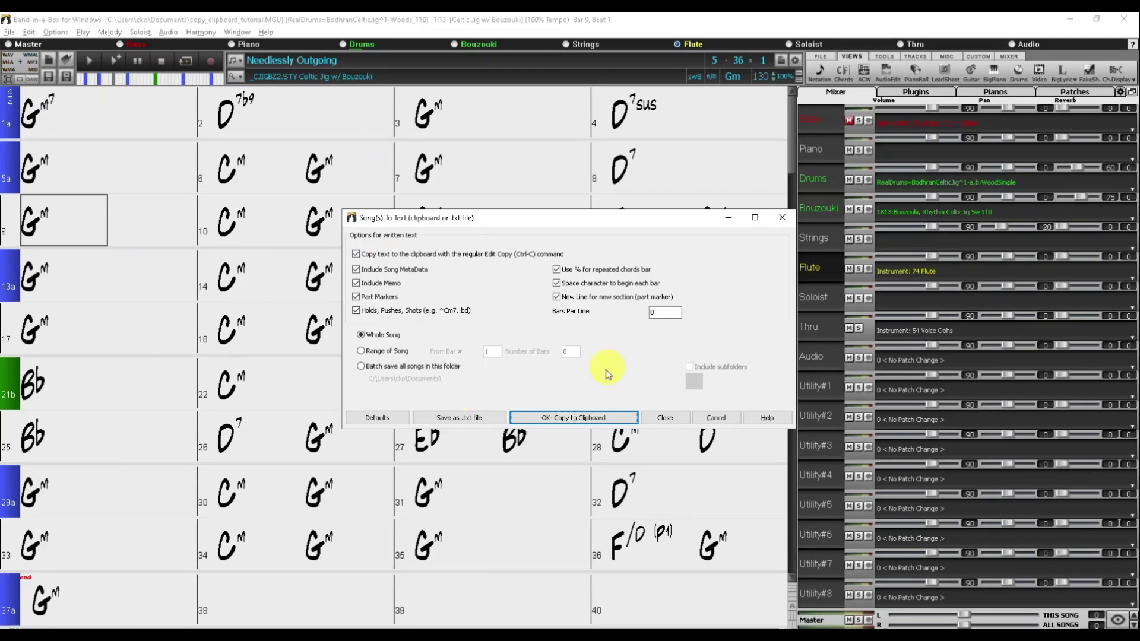
pyautogui.click(568, 418)
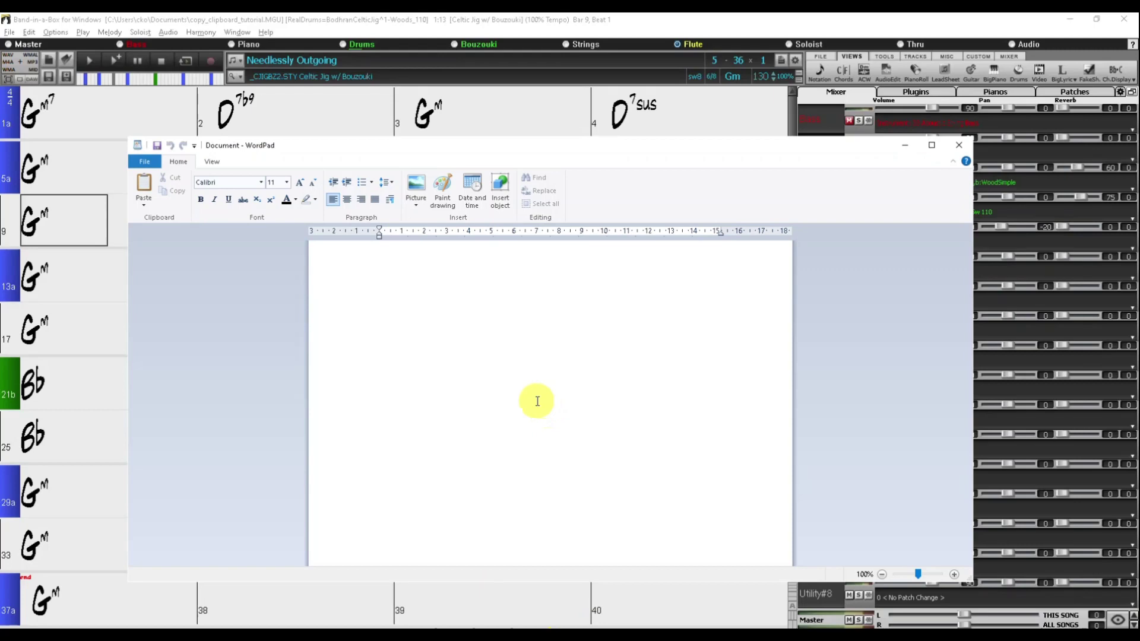
# Paste the song text into the WordPad page and scroll through it
pyautogui.rightClick(389, 257)
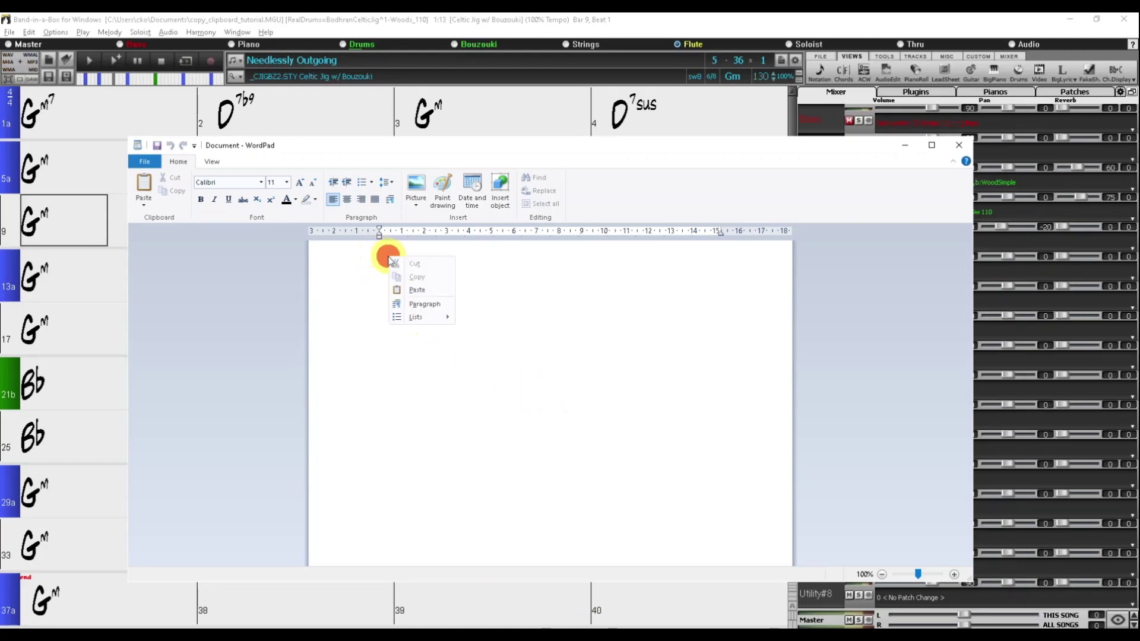
pyautogui.click(427, 294)
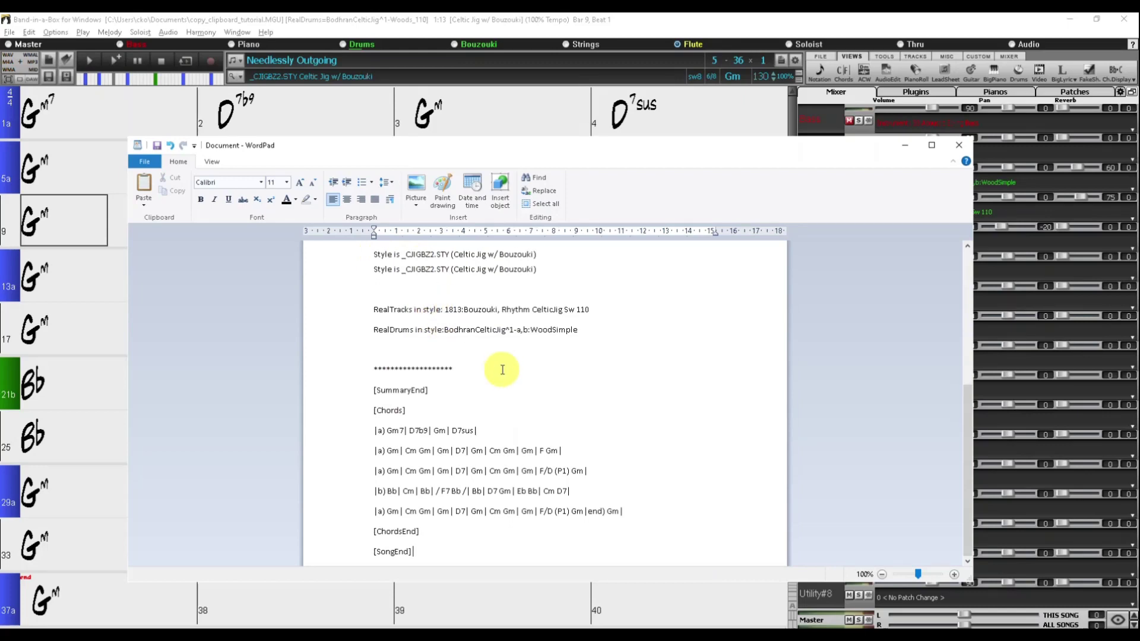
pyautogui.scroll(4, 502, 370)
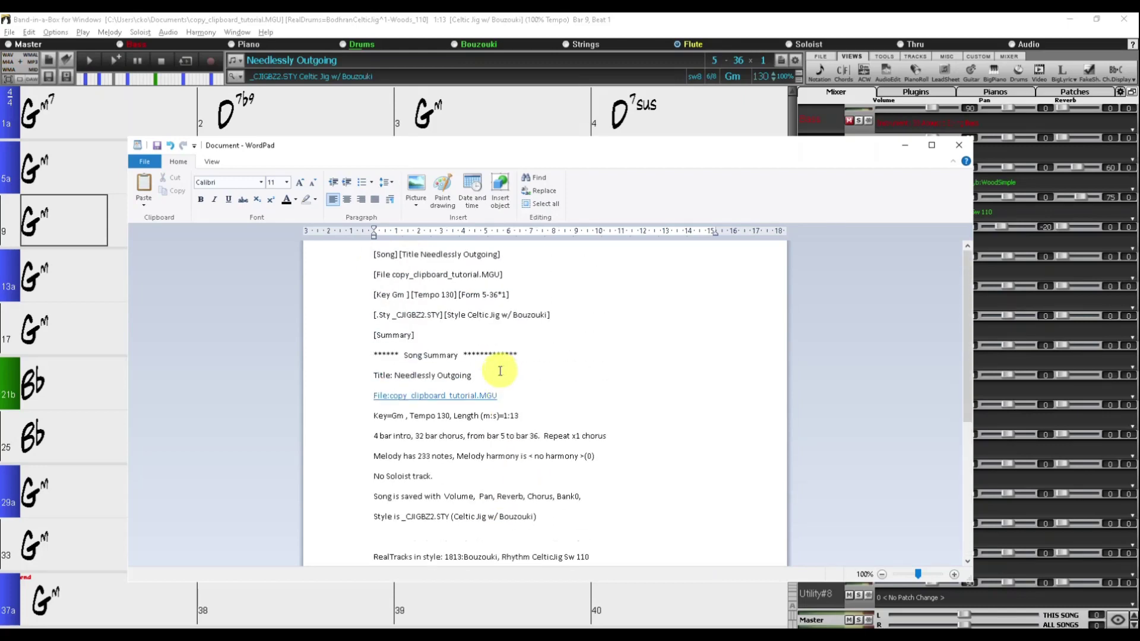
pyautogui.scroll(-4, 500, 370)
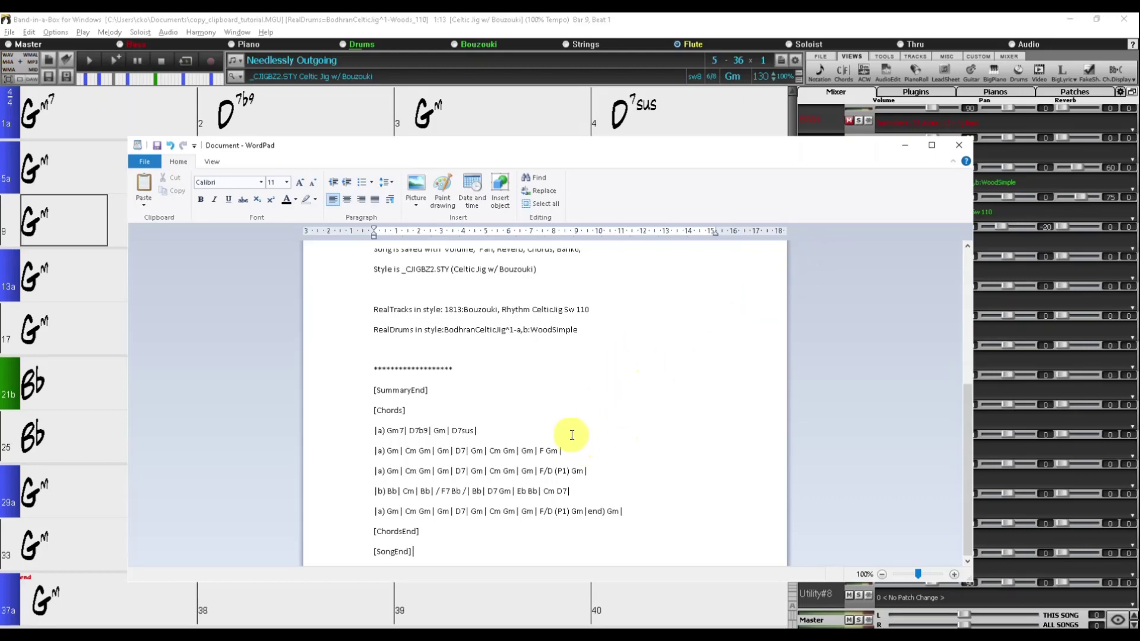
# Clear the pasted text from WordPad and return to the Band-in-a-Box chord sheet
pyautogui.hotkey('ctrl', 'a')
pyautogui.hotkey('ctrl', 'x')
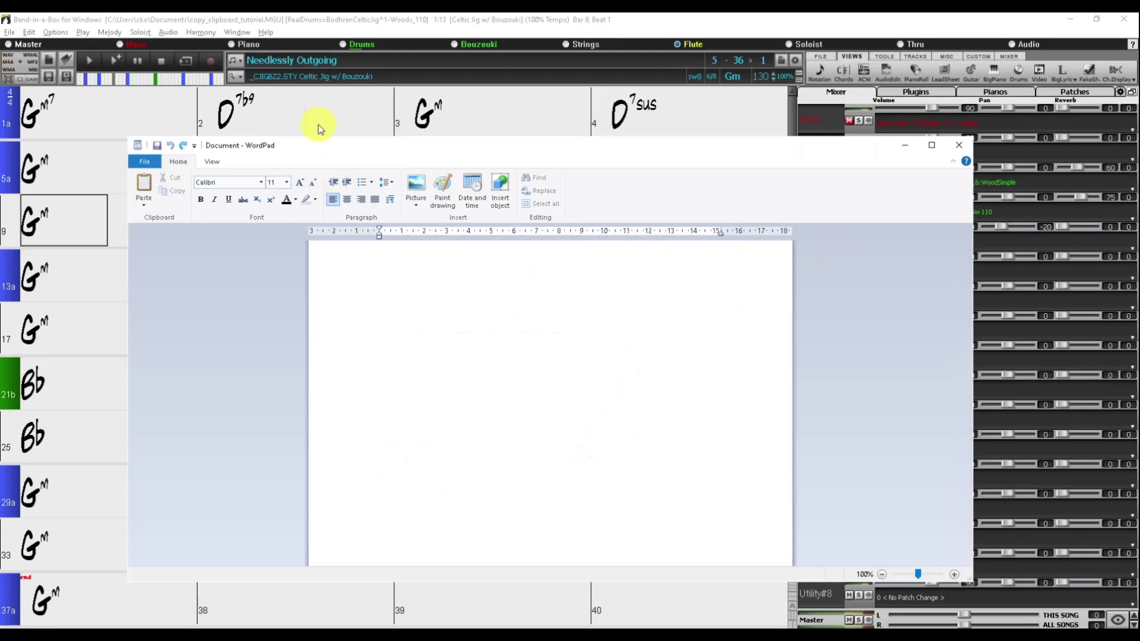
pyautogui.click(320, 112)
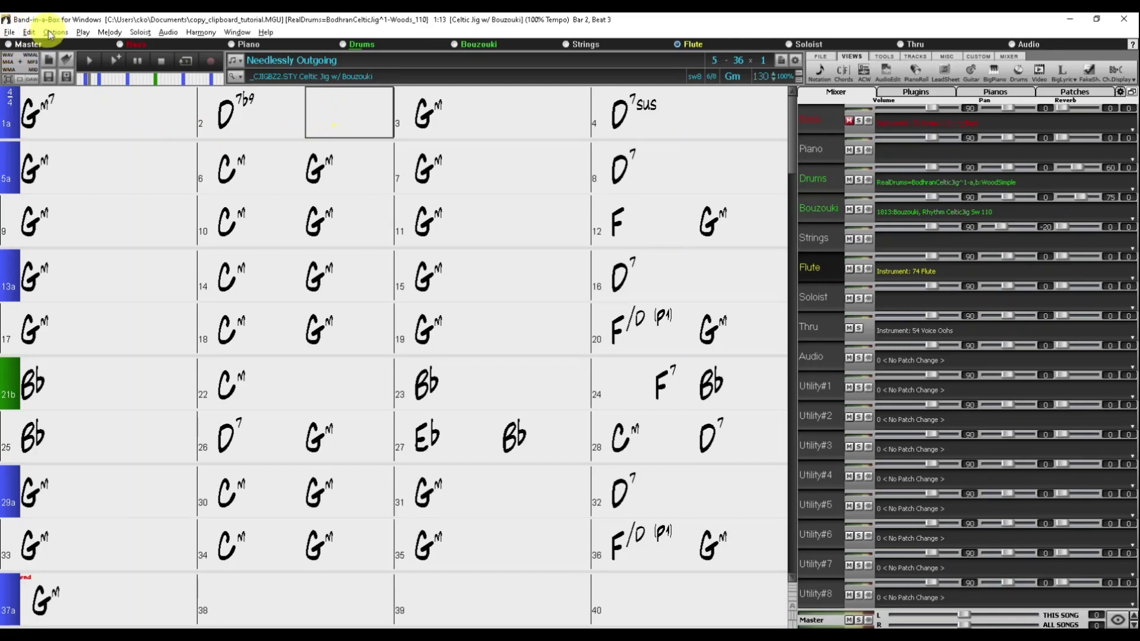
# Copy the song to text with Include Song MetaData and Include Memo unchecked
pyautogui.click(29, 32)
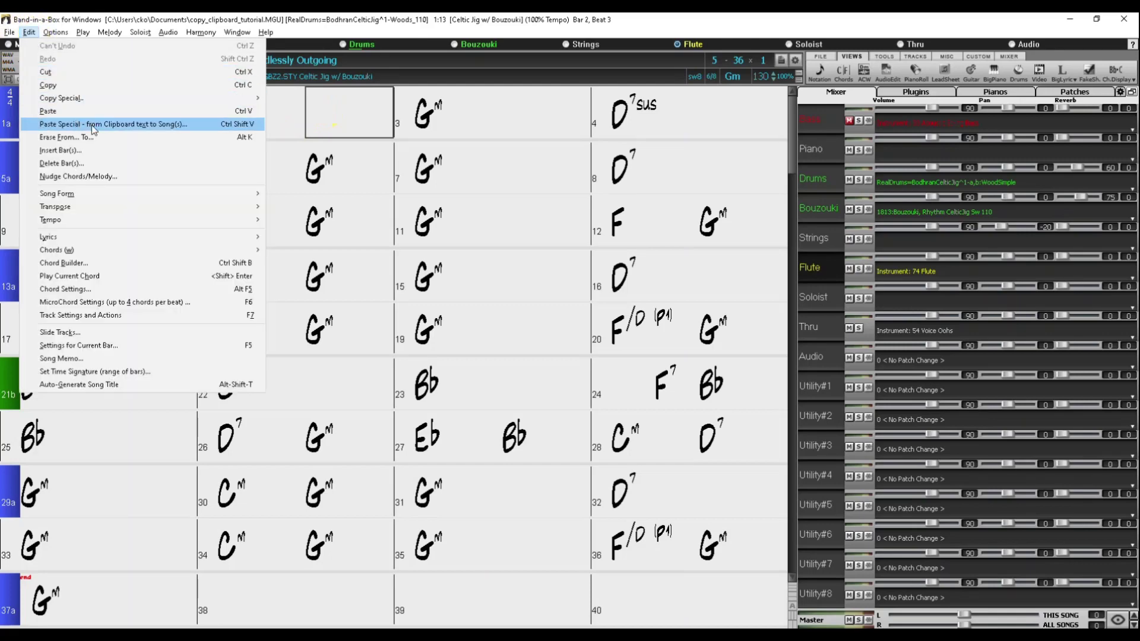
pyautogui.moveTo(95, 100)
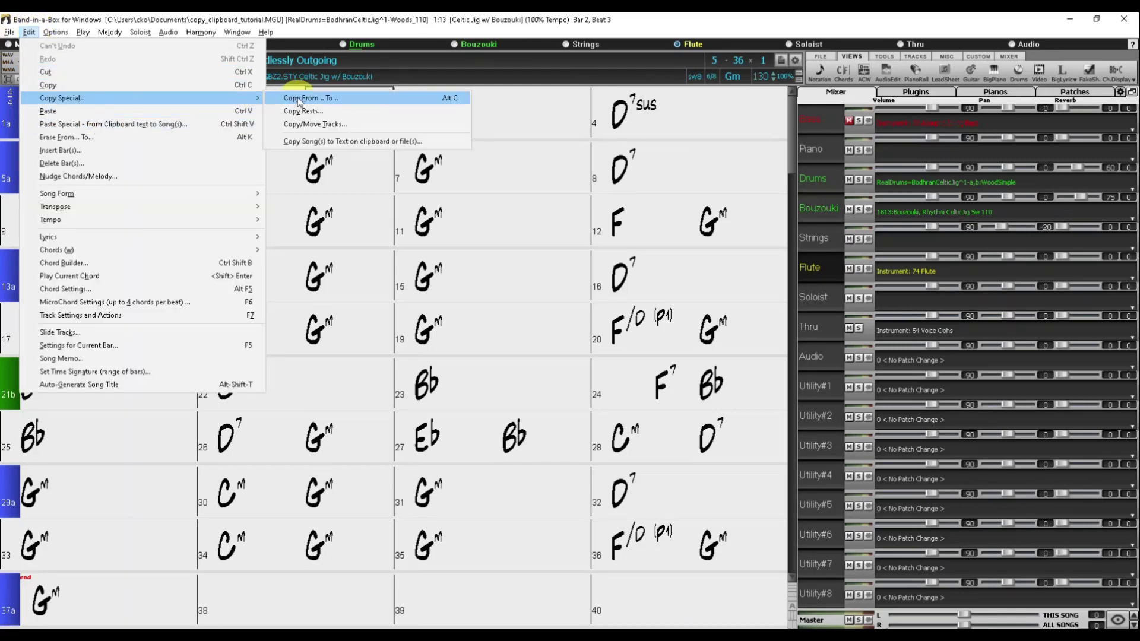
pyautogui.click(375, 143)
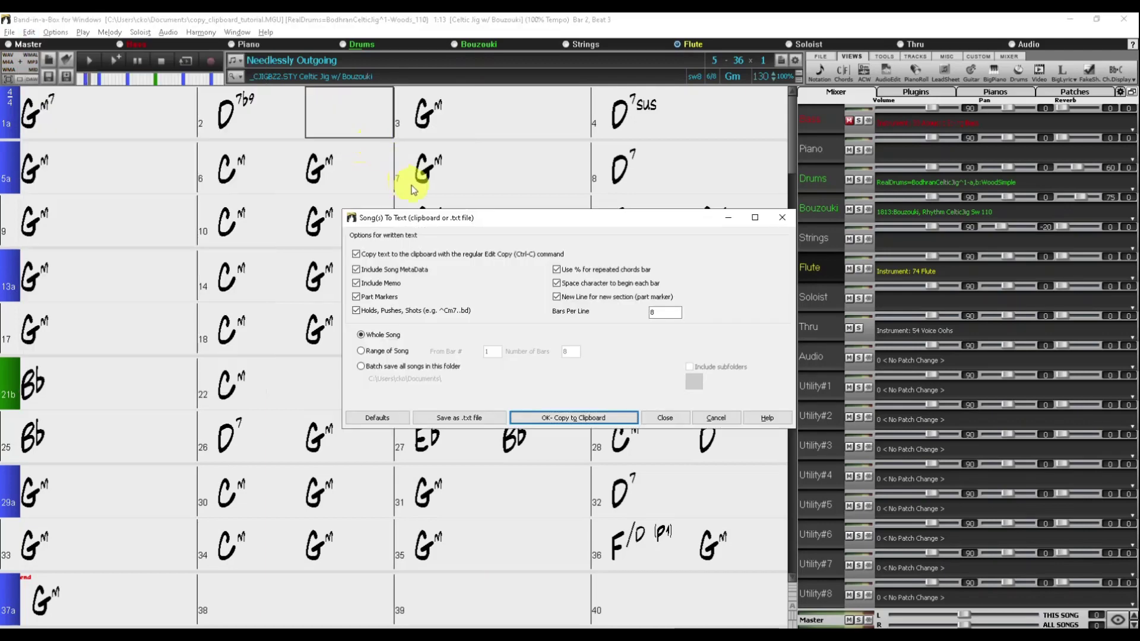
pyautogui.click(356, 271)
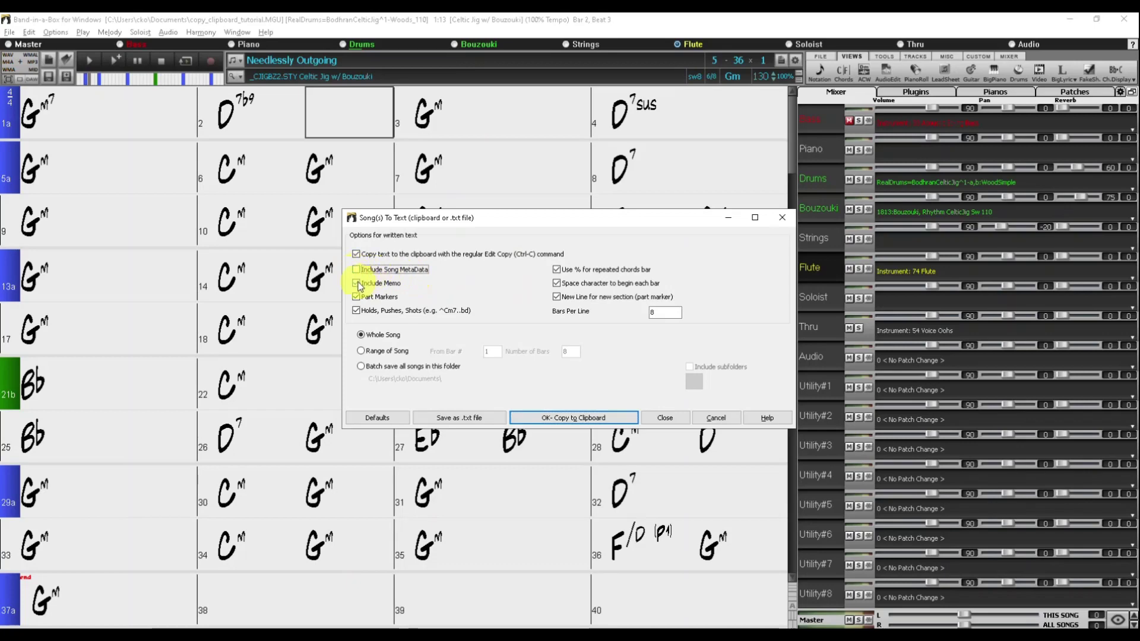
pyautogui.click(356, 285)
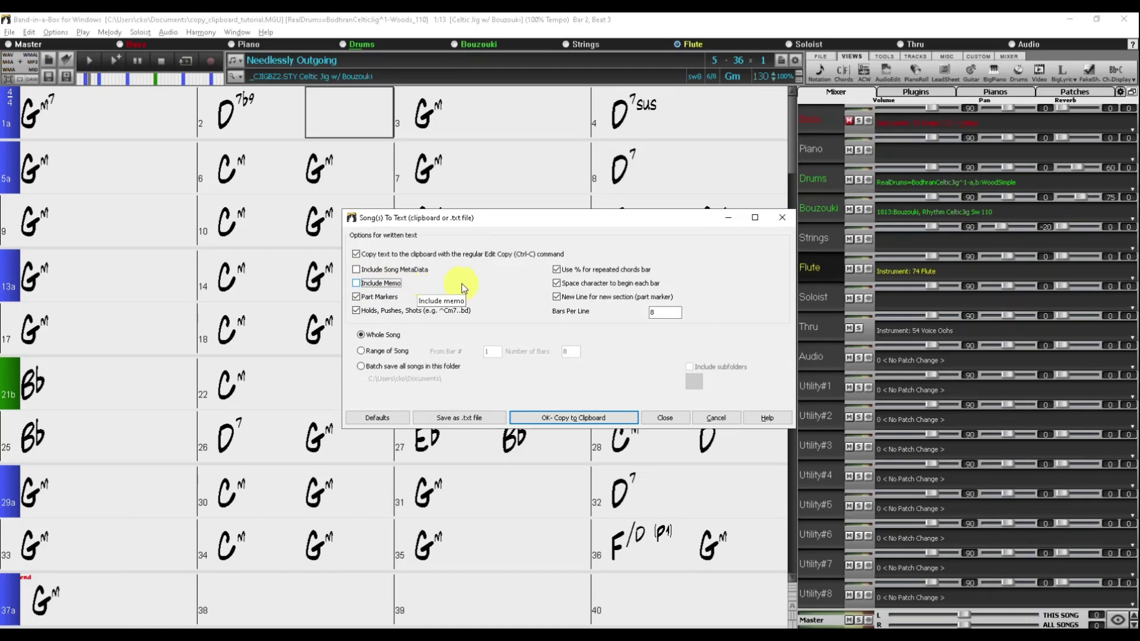
pyautogui.click(581, 418)
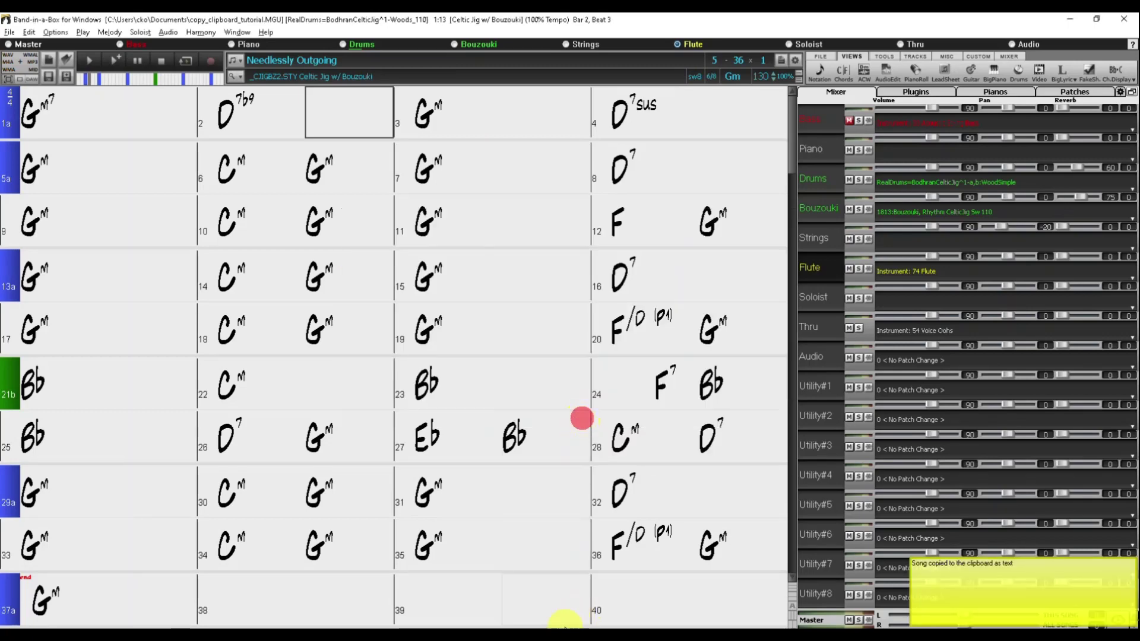
# Paste the chords-only text, [Chords] through [ChordsEnd], into the blank WordPad page
pyautogui.hotkey('alt', 'Tab')
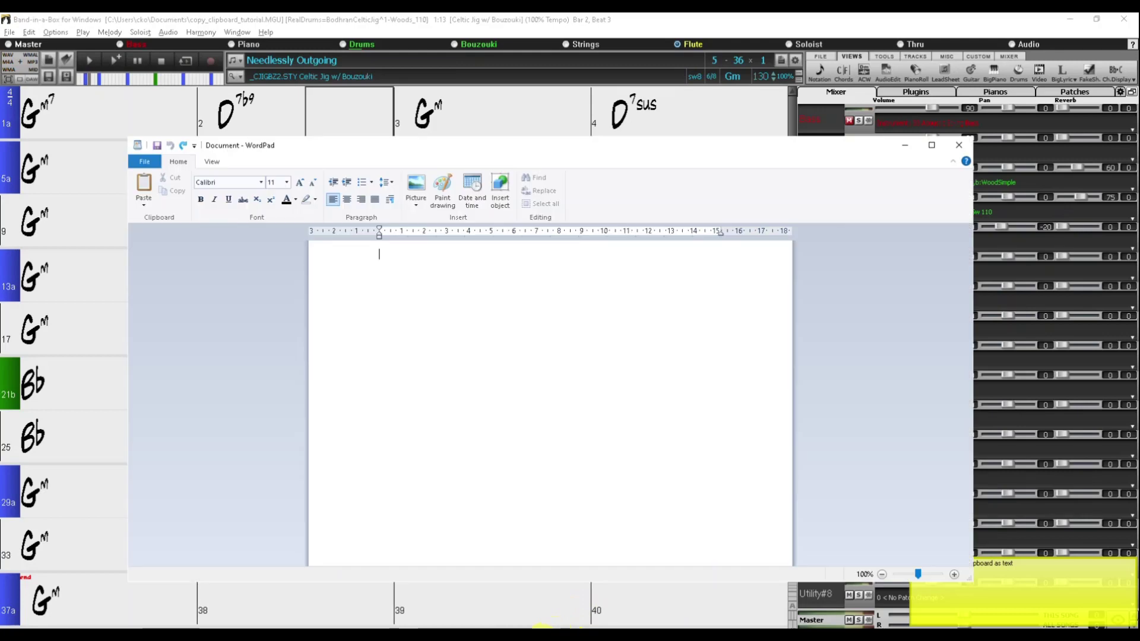
pyautogui.rightClick(383, 263)
pyautogui.click(410, 292)
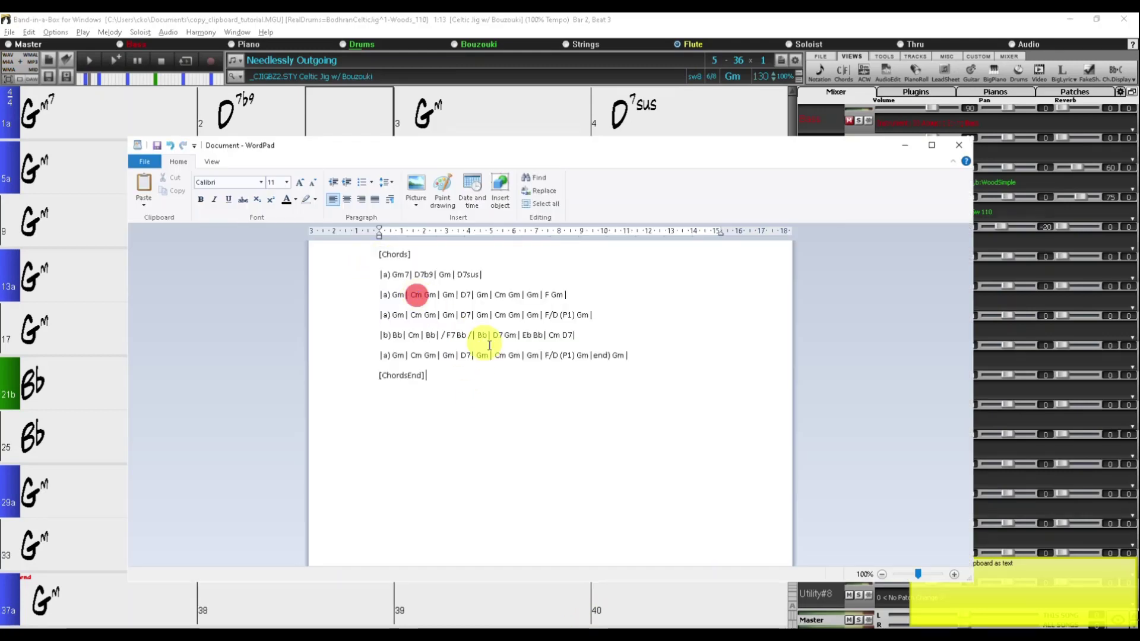